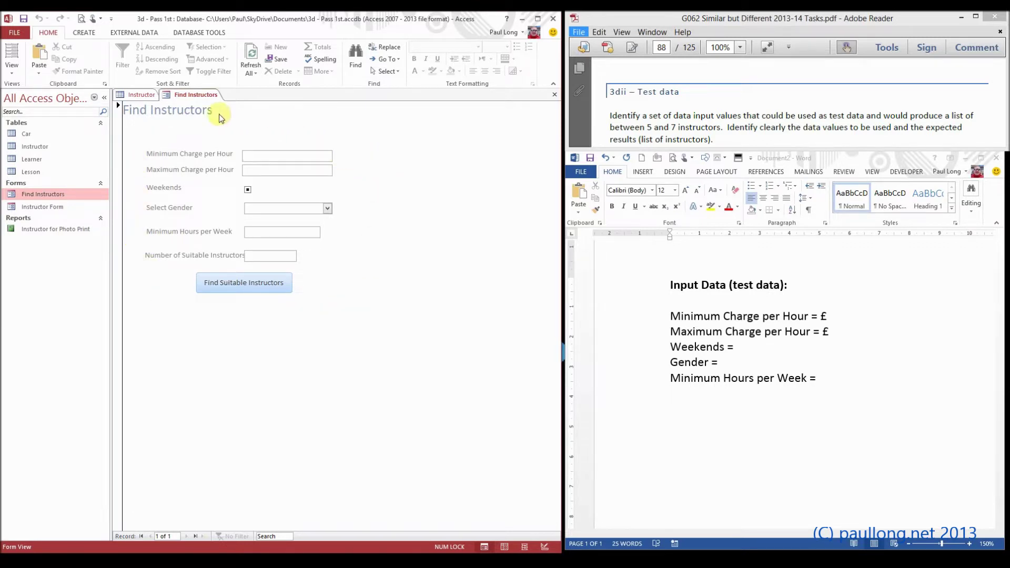
Fill in the Find Instructors form with minimum charge 12, maximum charge 17, Weekends ticked, gender Any and minimum hours per week 4
click(257, 160)
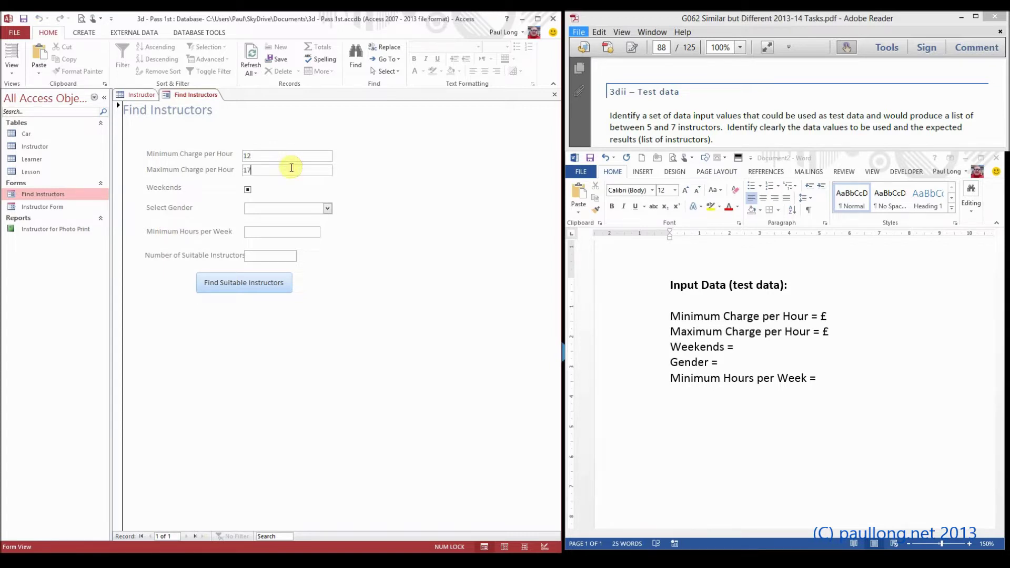
click(248, 190)
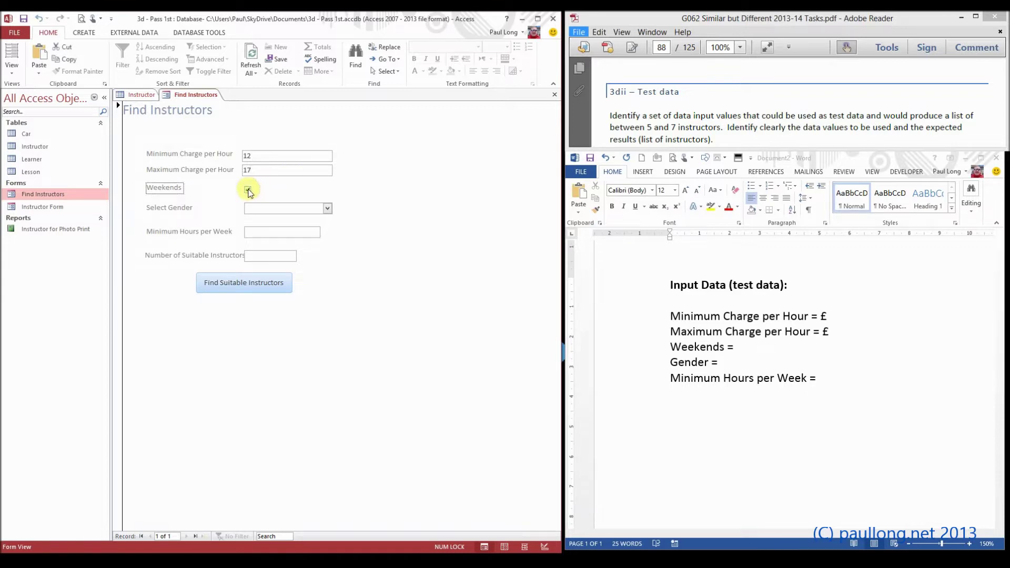
click(326, 209)
click(266, 239)
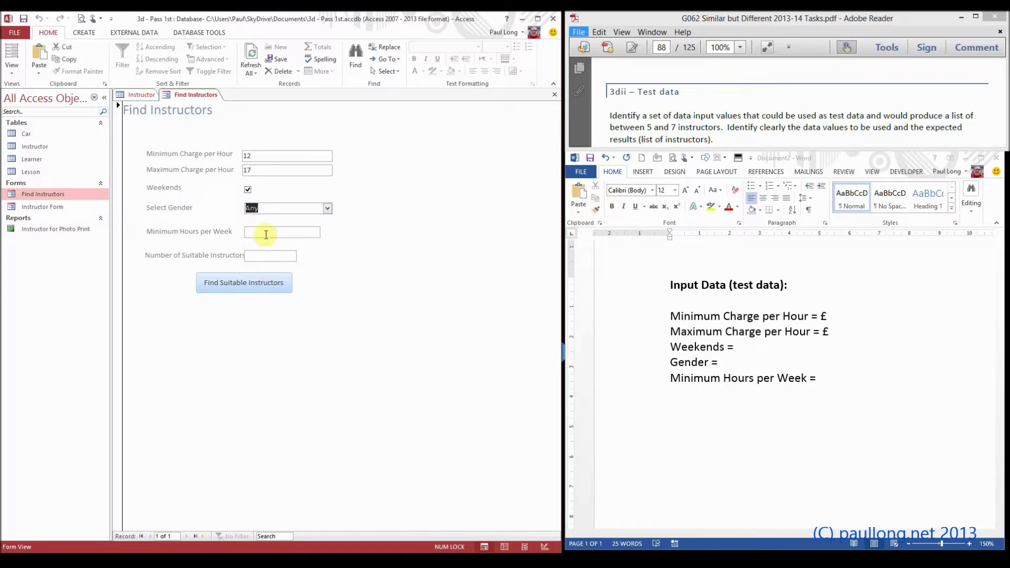
click(264, 233)
text(5)
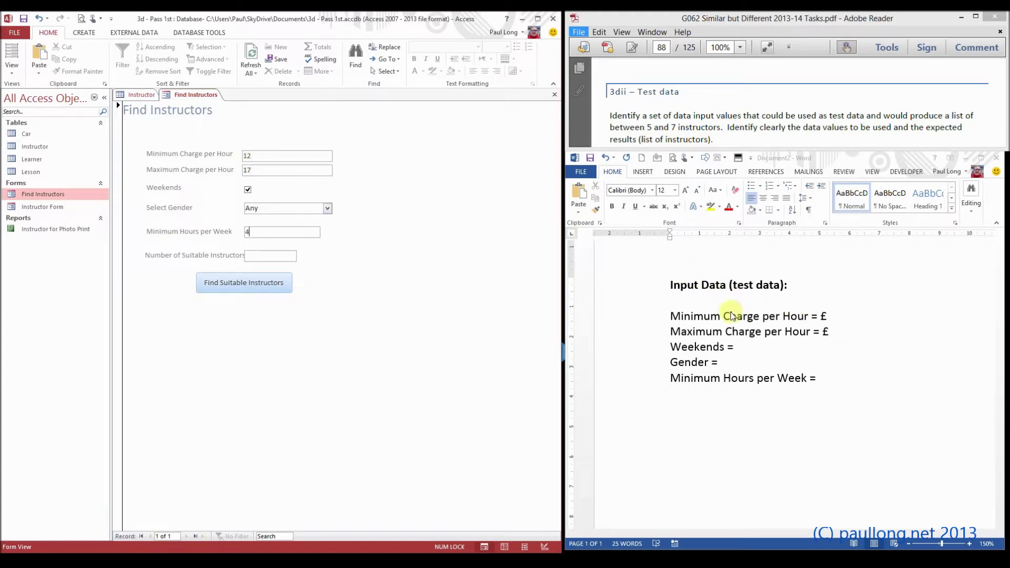
Switch to the Word document and record the test data: minimum charge £12, maximum £17, Weekends true, Gender Any, minimum hours 4
click(834, 318)
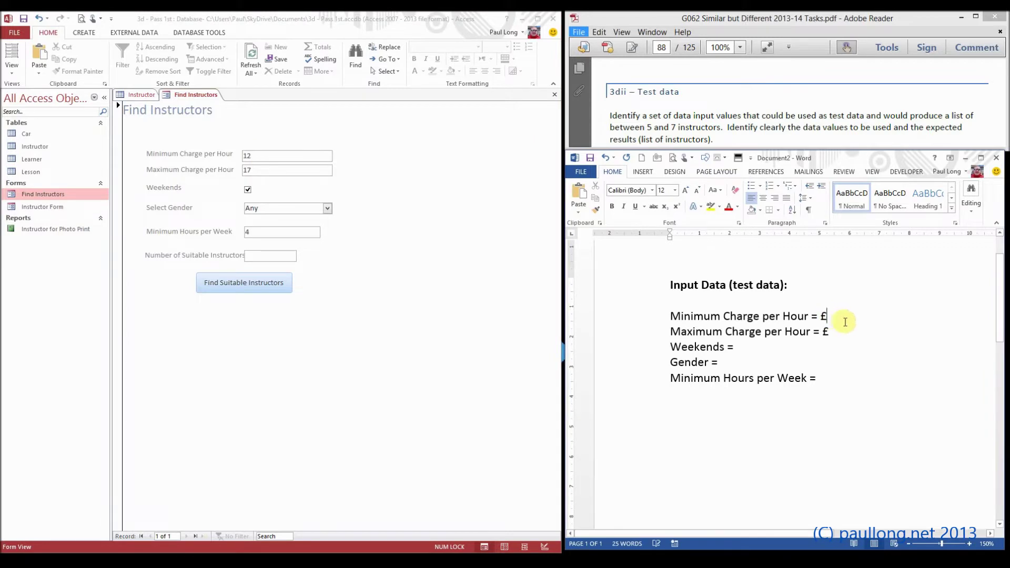
text(12)
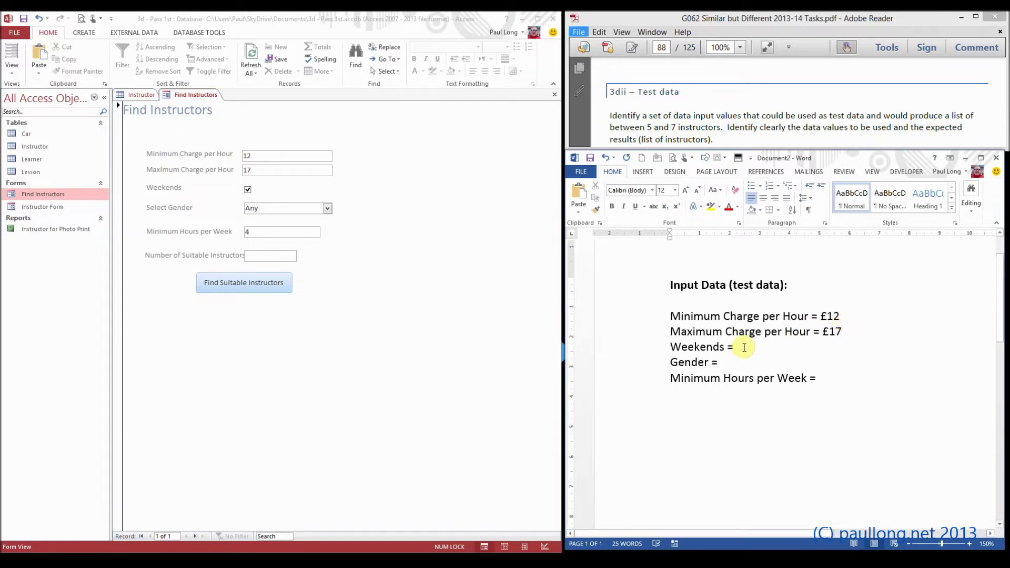
text(rue)
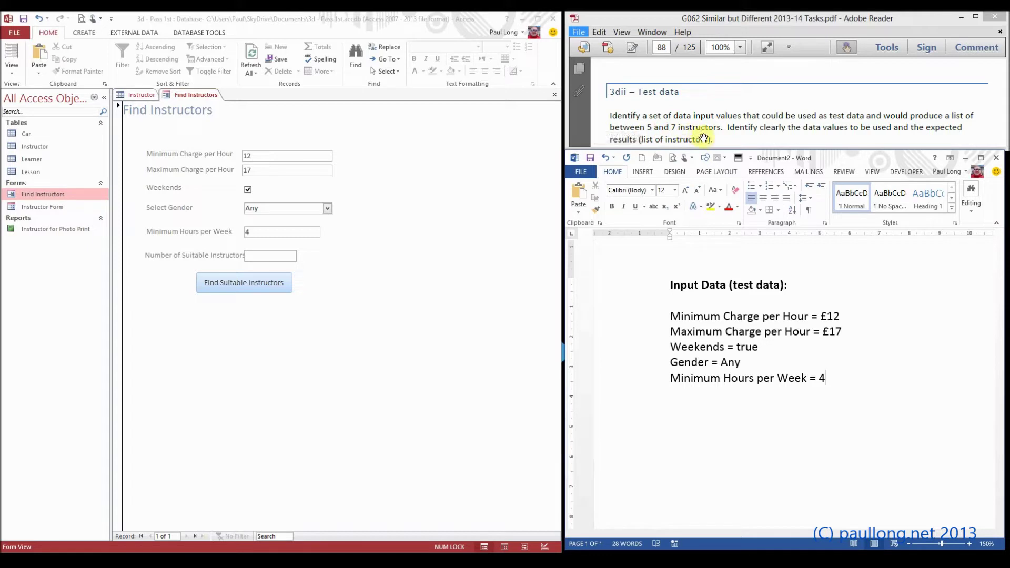
Switch back to Access, close the Instructor table and reopen it, then select the first record's charge
middle_click(138, 95)
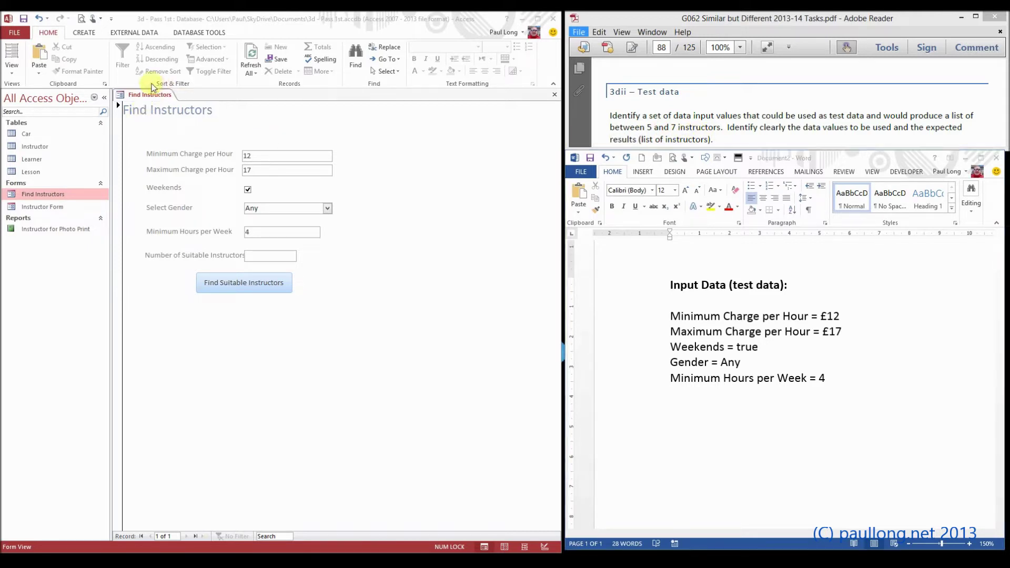
double_click(36, 149)
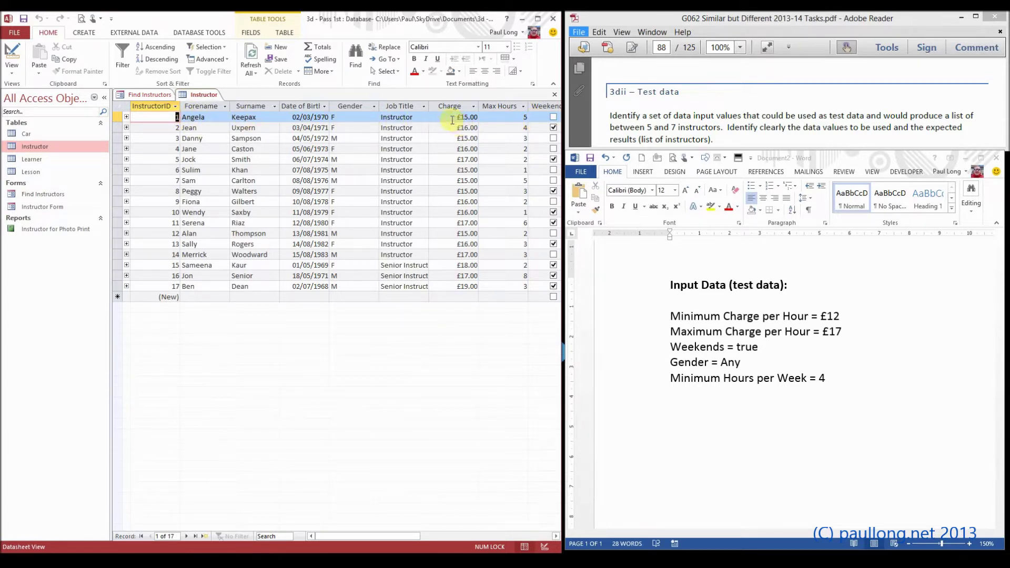
drag(456, 117, 482, 120)
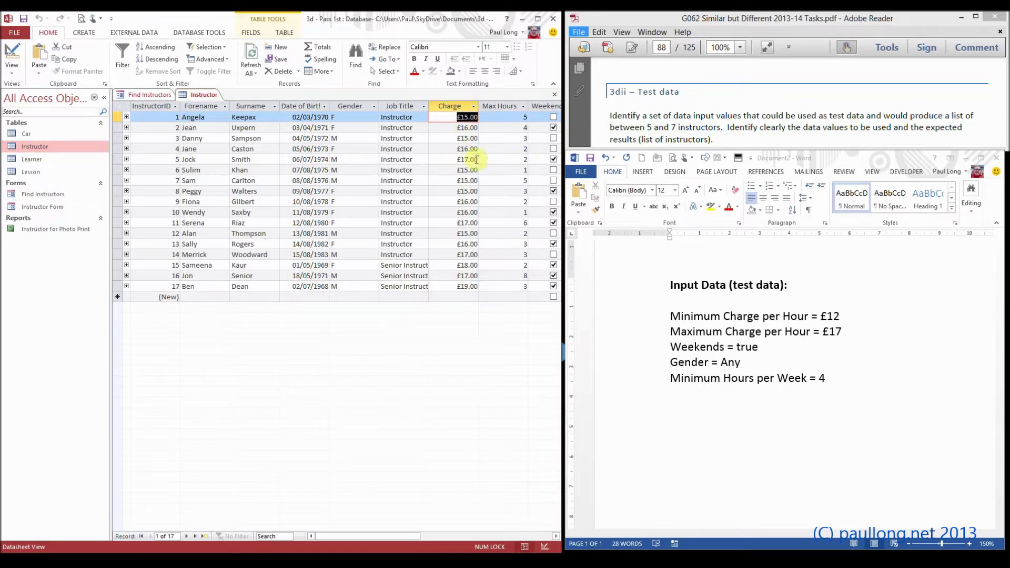
Filter the Instructor table to show only records whose Weekends value is Yes
click(547, 104)
drag(405, 536, 418, 538)
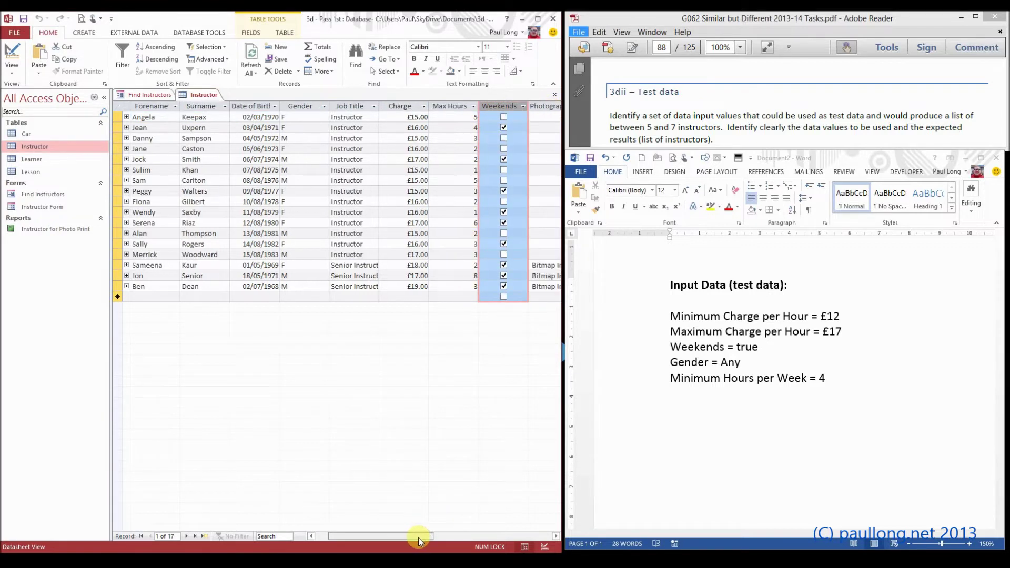
click(523, 106)
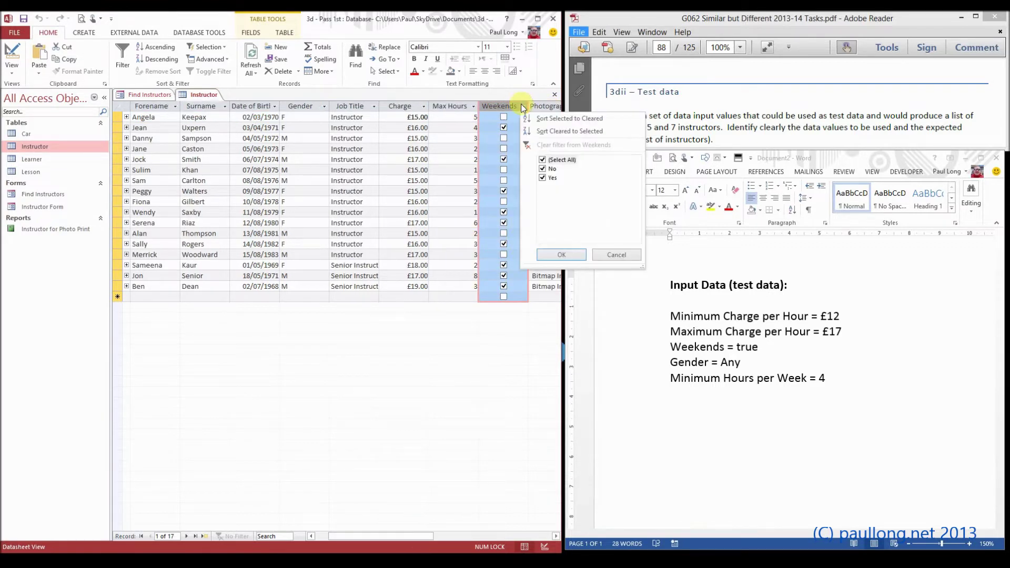
click(546, 159)
click(543, 178)
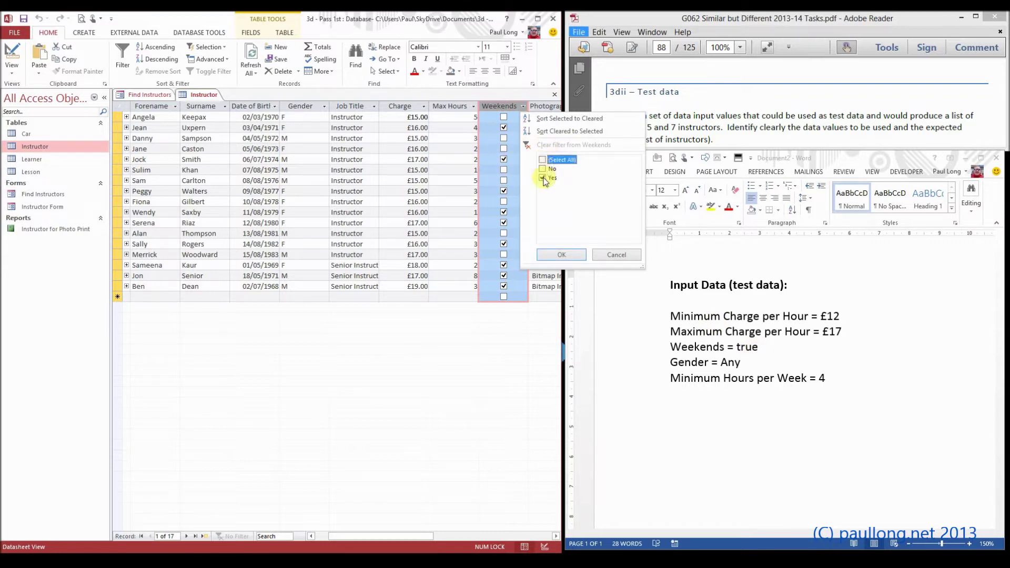
click(561, 255)
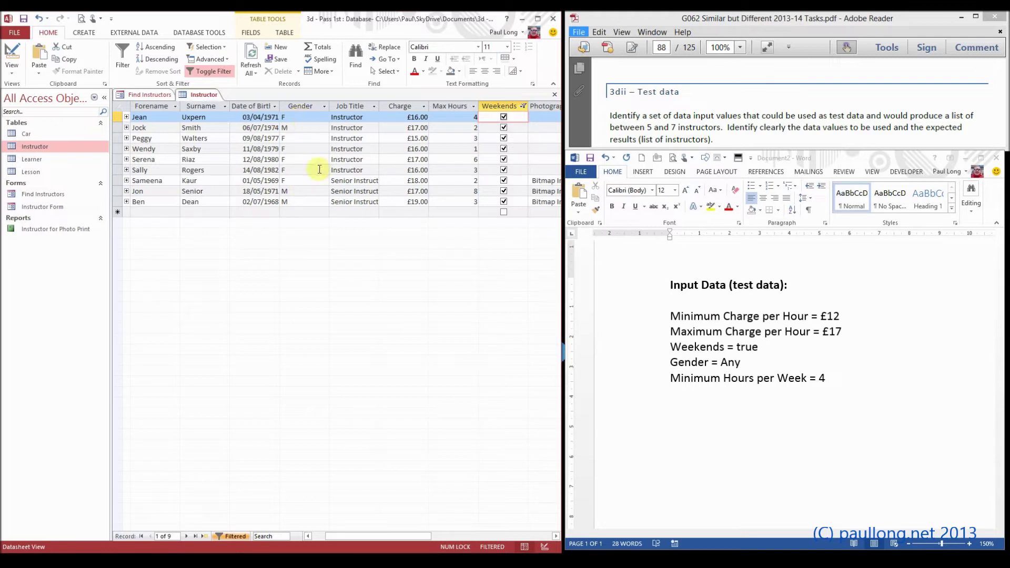
Add a number filter on Max Hours for values greater than or equal to 4
click(465, 120)
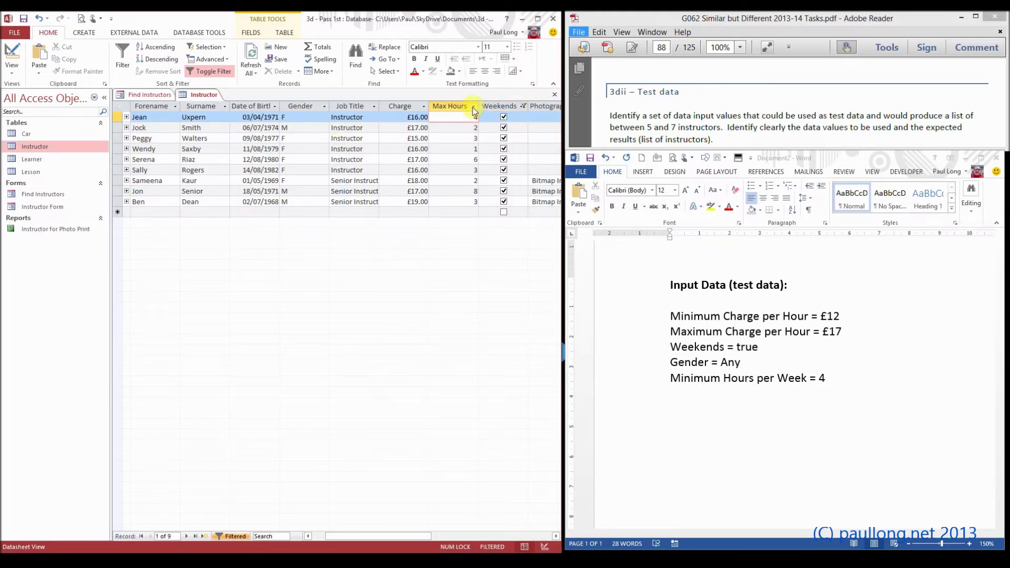
click(473, 107)
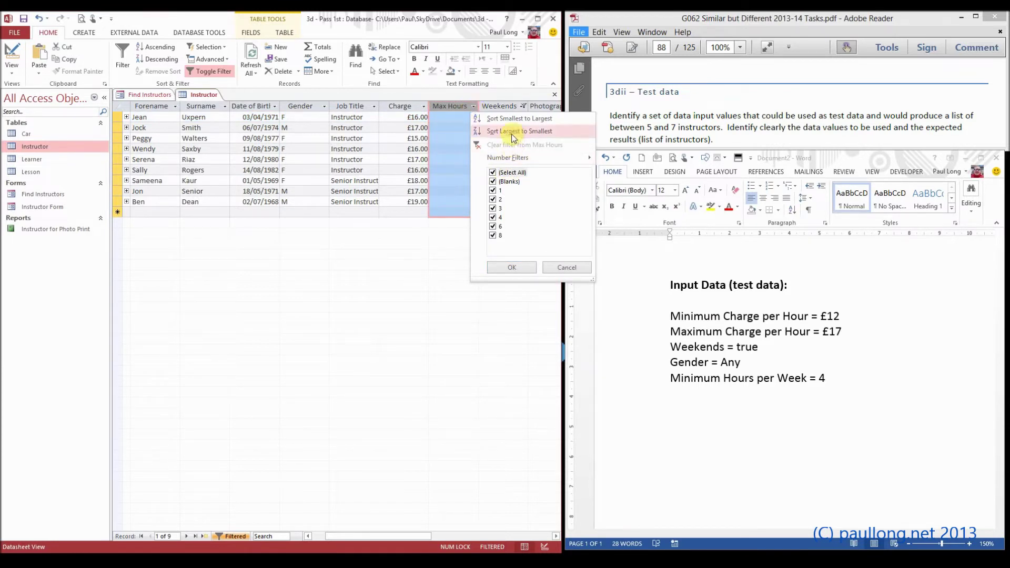
mouse_move(508, 161)
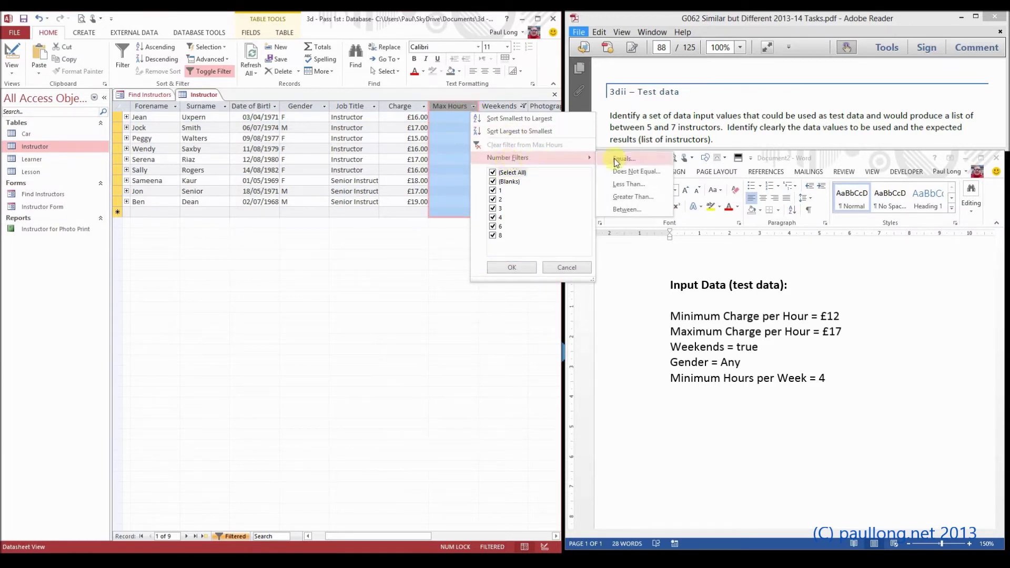
click(630, 200)
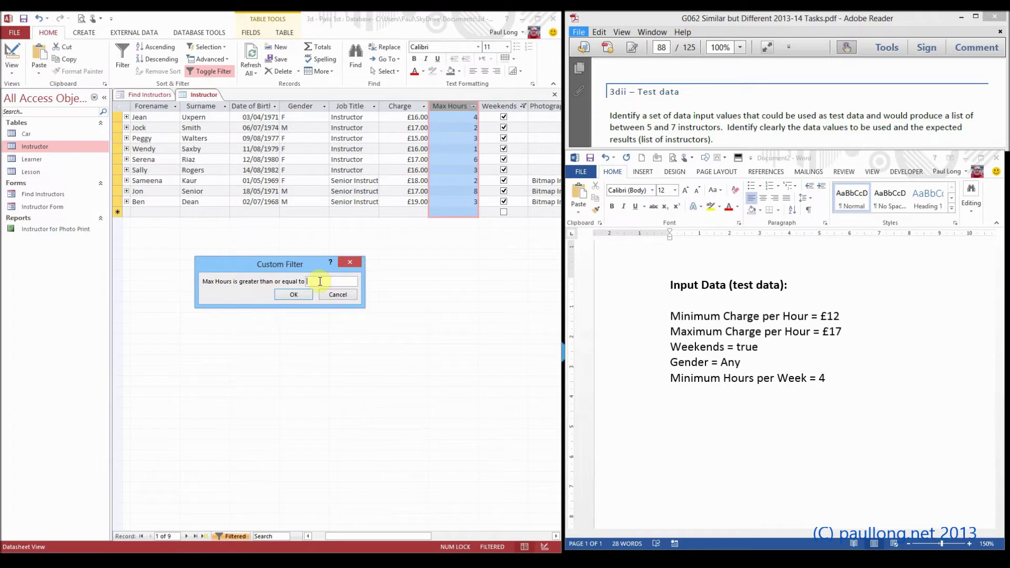
click(293, 297)
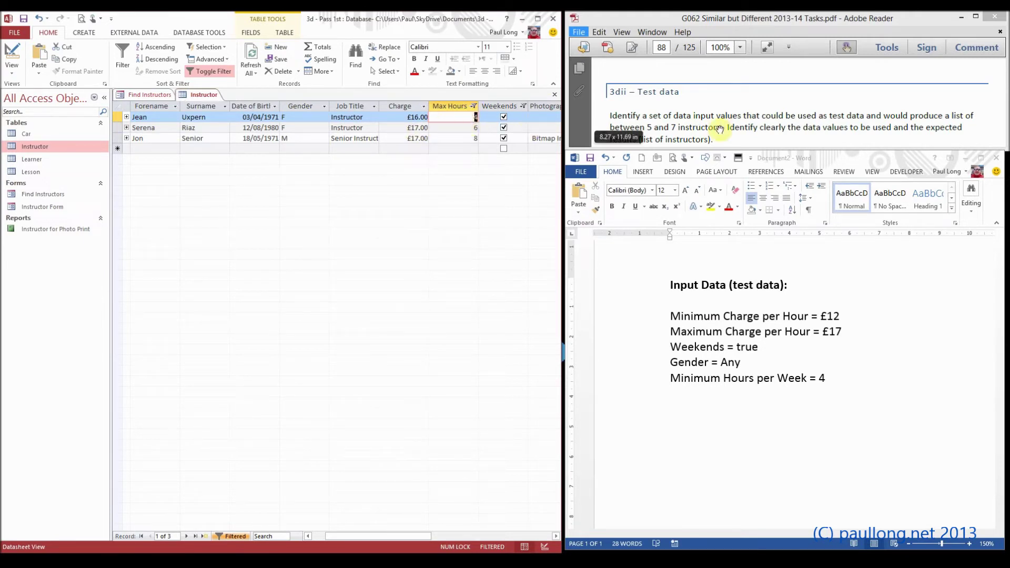
Add a number filter on the Charge field for values between 12 and 17
click(424, 106)
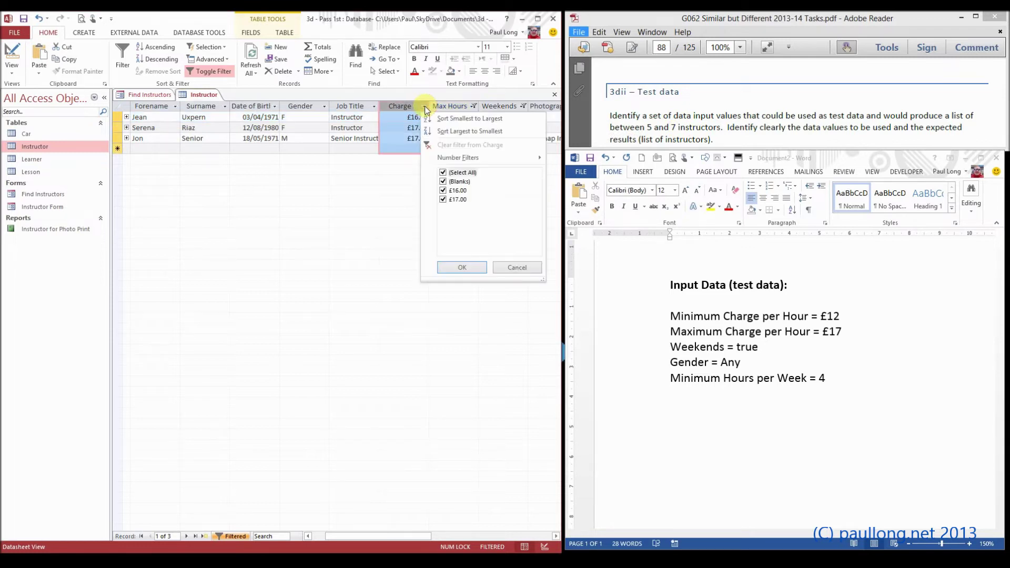
mouse_move(479, 160)
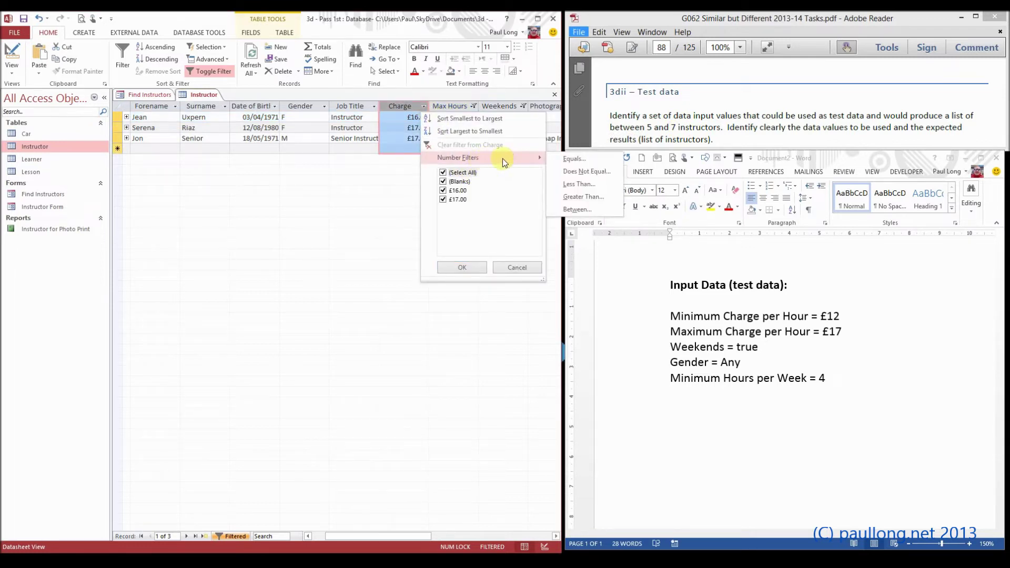
click(577, 209)
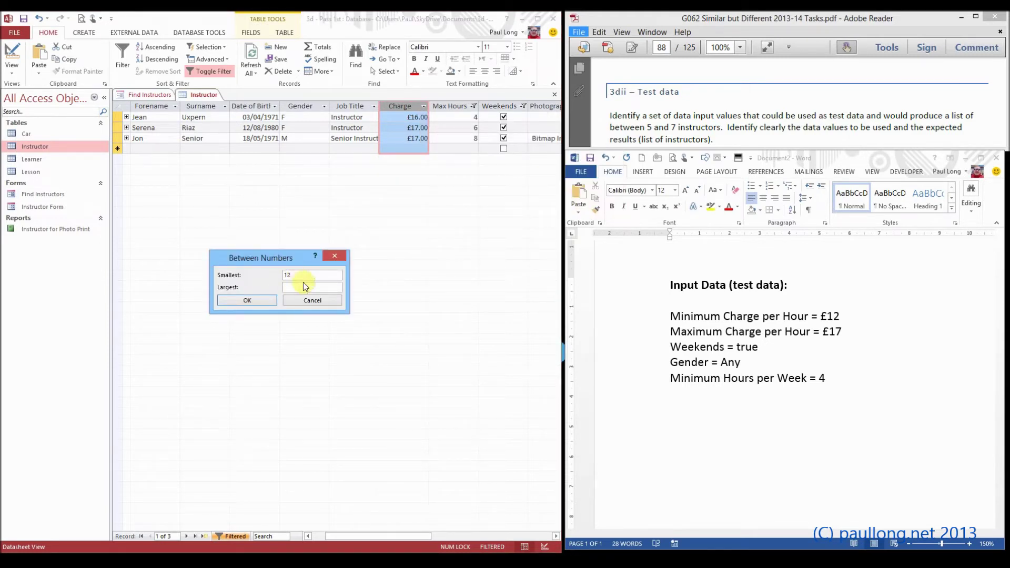
click(310, 288)
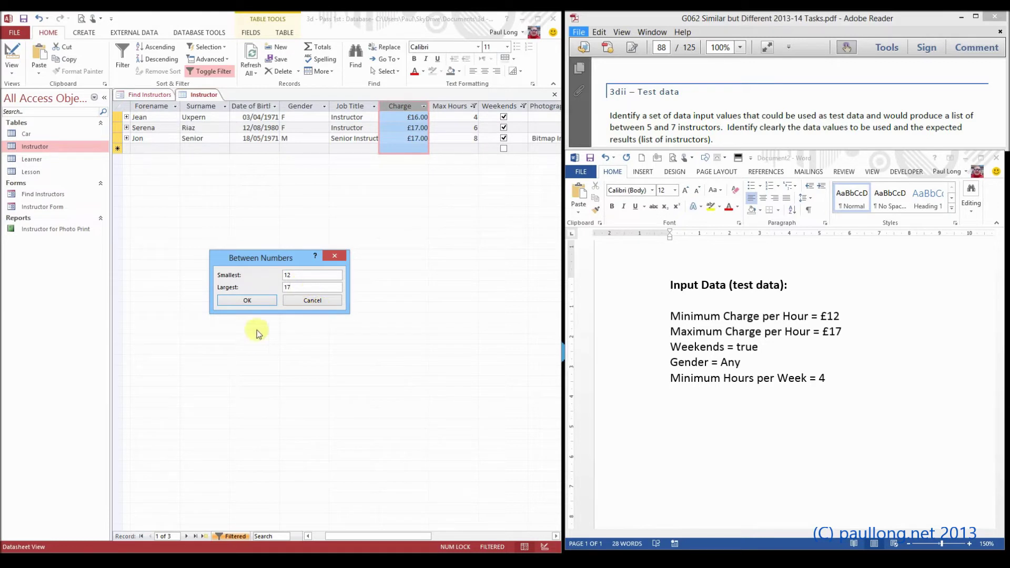
click(264, 298)
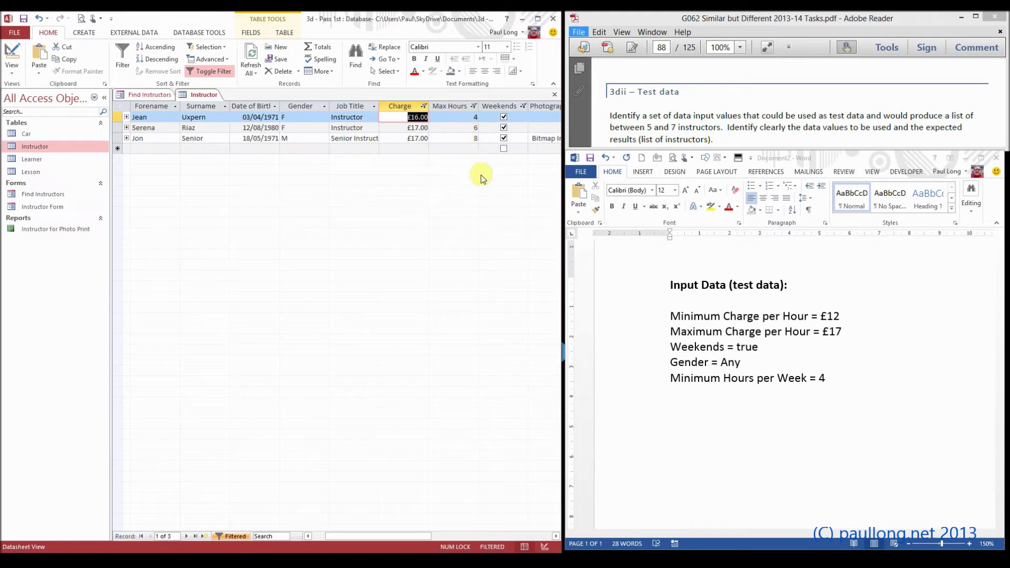
Set Minimum Hours per Week to 2 in the Word test data and on the Find Instructors form in Access
click(825, 378)
drag(825, 379, 821, 378)
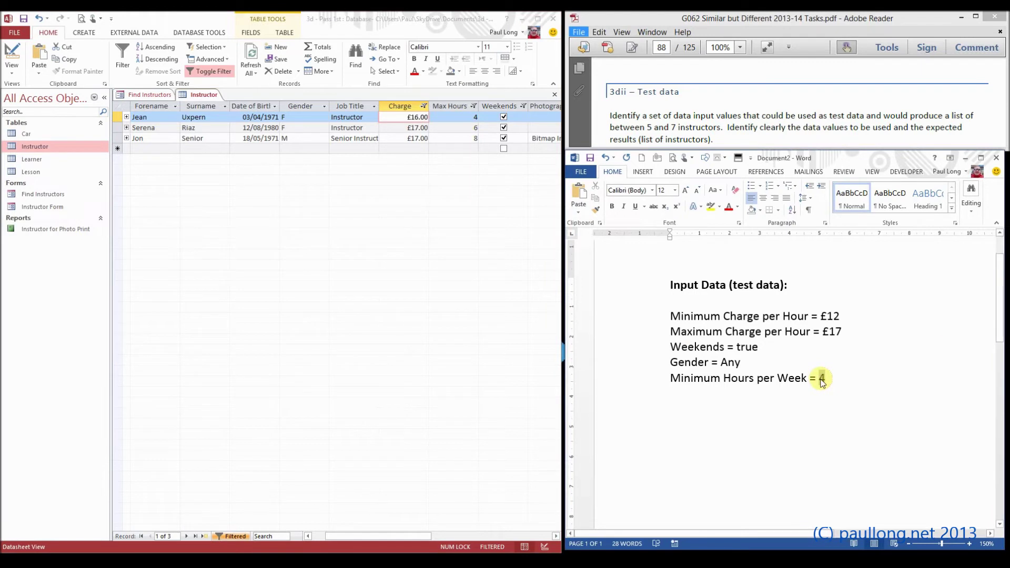
text(2)
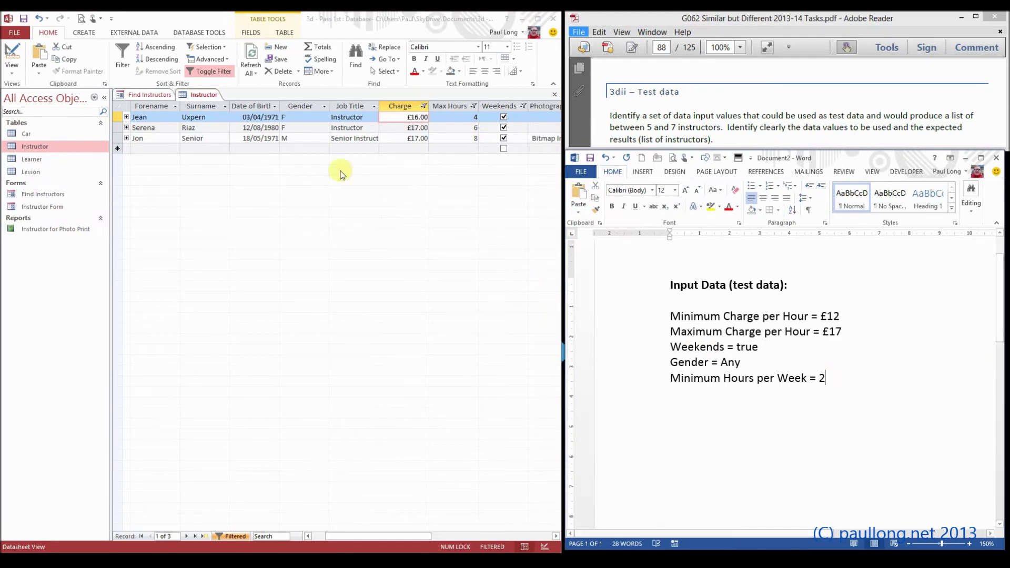
click(148, 96)
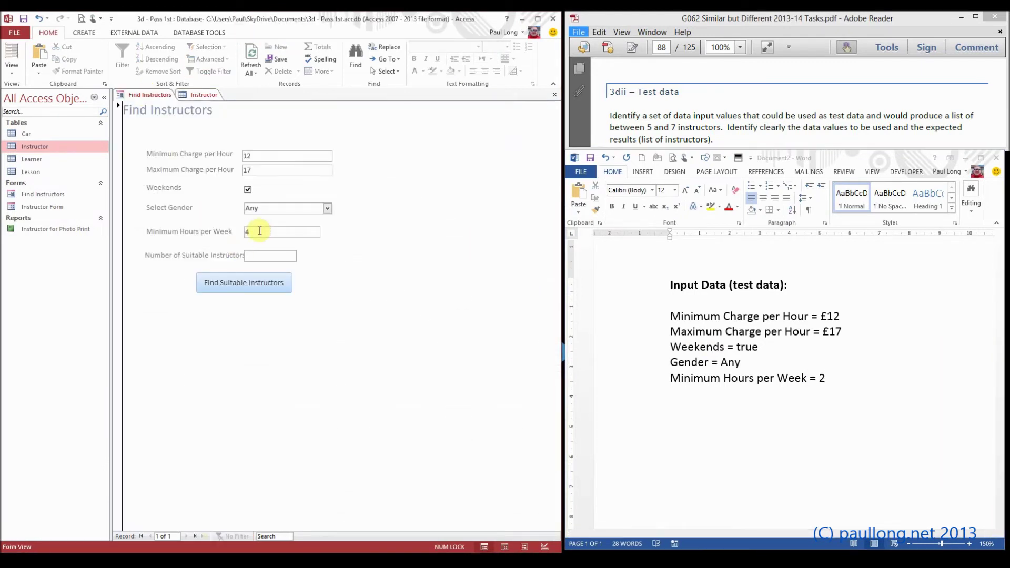
drag(250, 232, 237, 233)
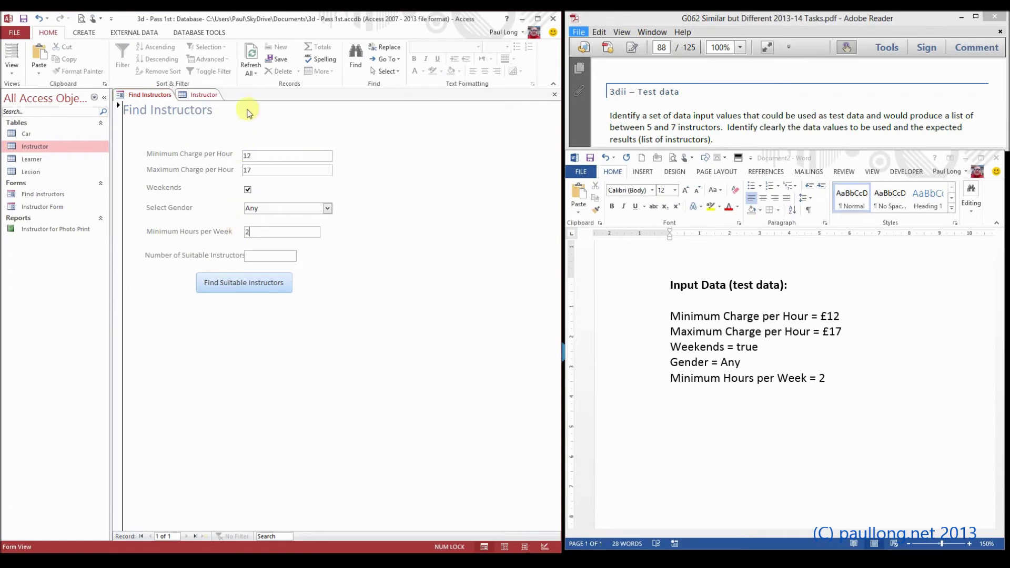
Try to change the Instructor table's Max Hours filter to greater than or equal to 2
click(210, 95)
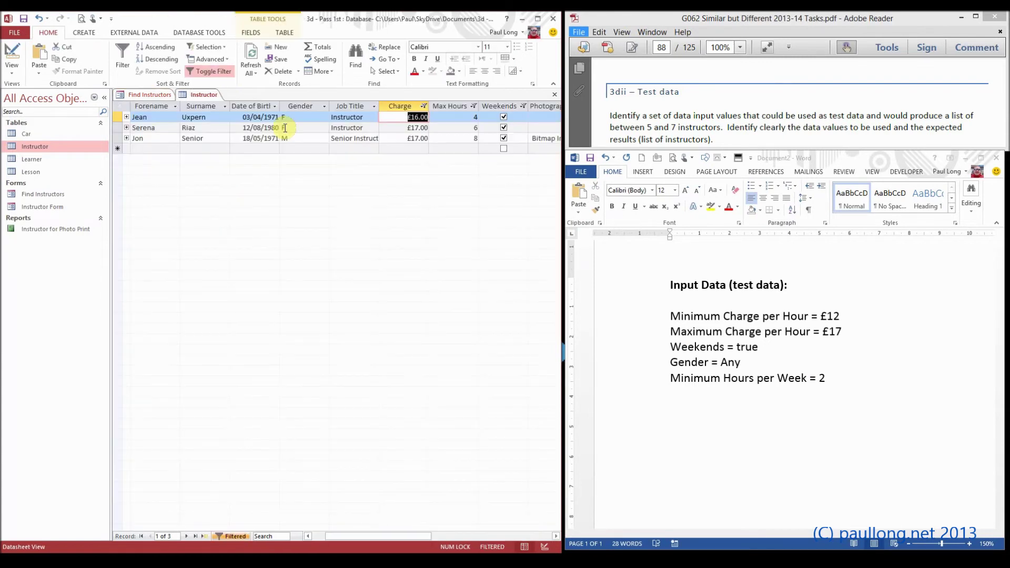
click(473, 107)
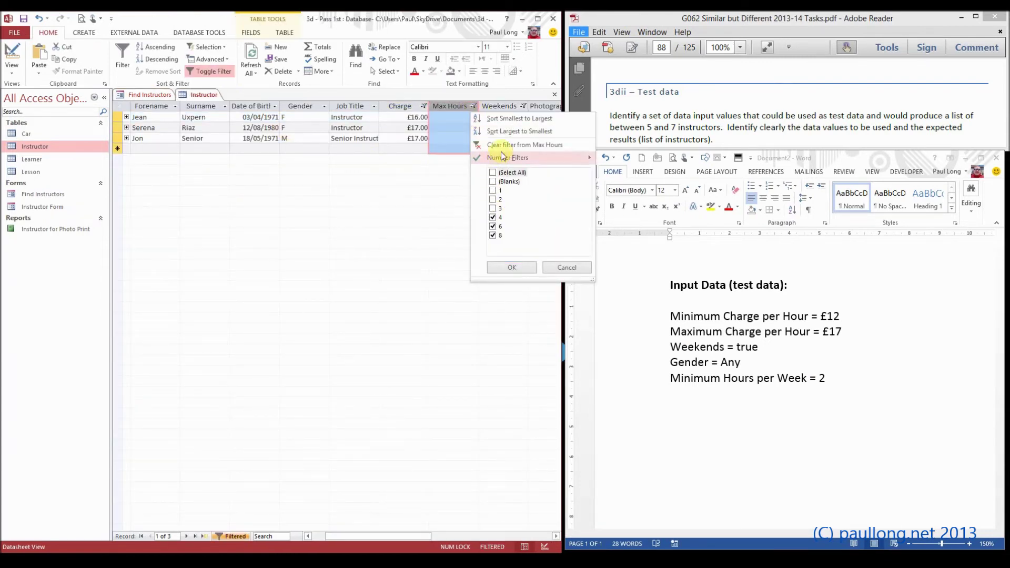
mouse_move(506, 159)
click(633, 197)
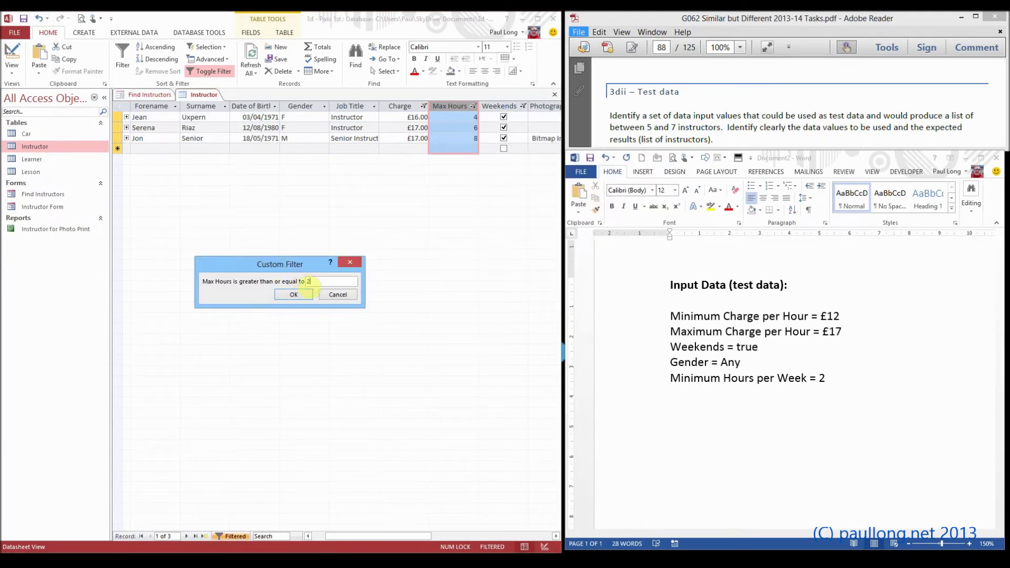
click(303, 296)
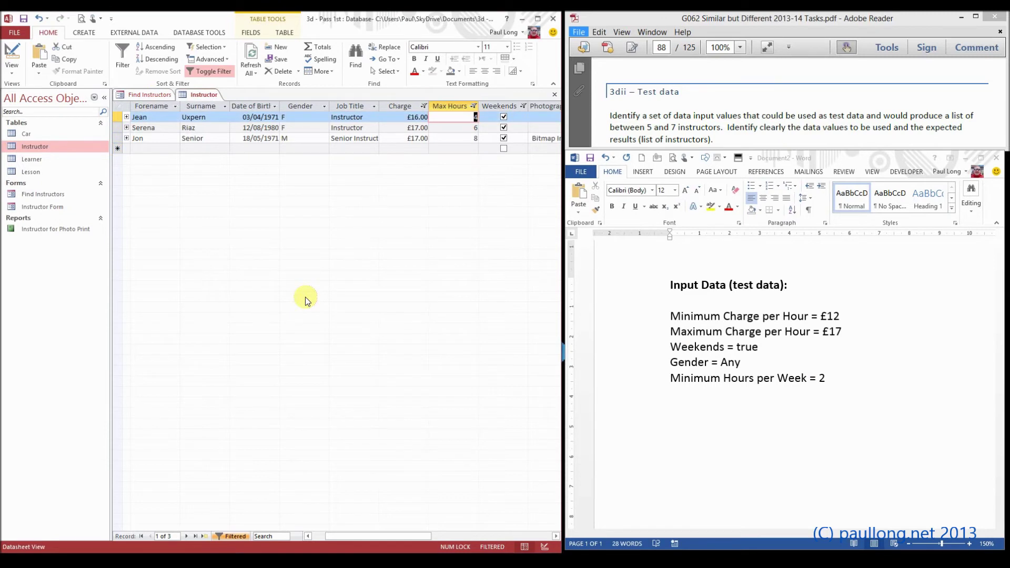
click(473, 106)
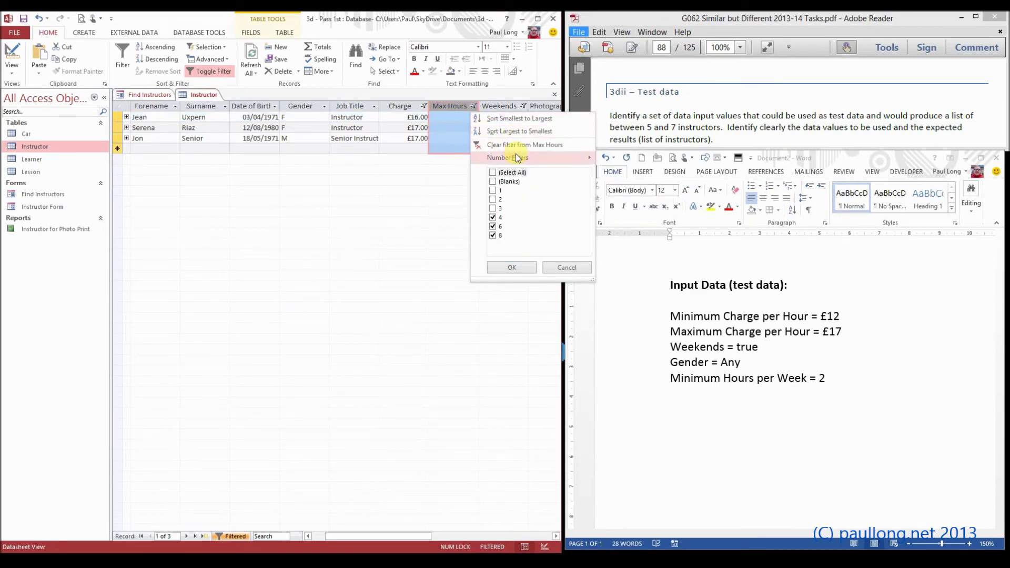
mouse_move(517, 158)
click(639, 200)
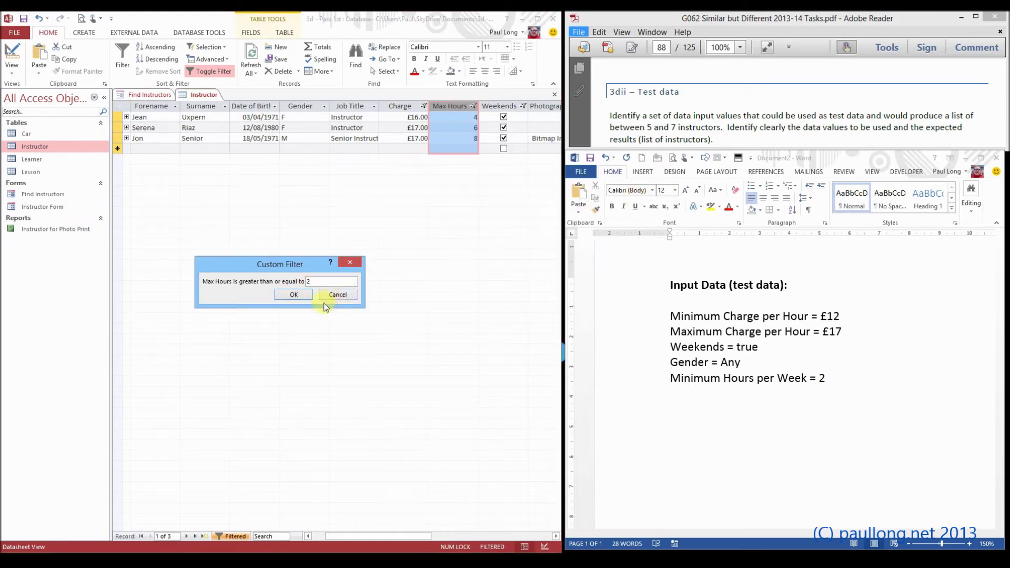
click(293, 294)
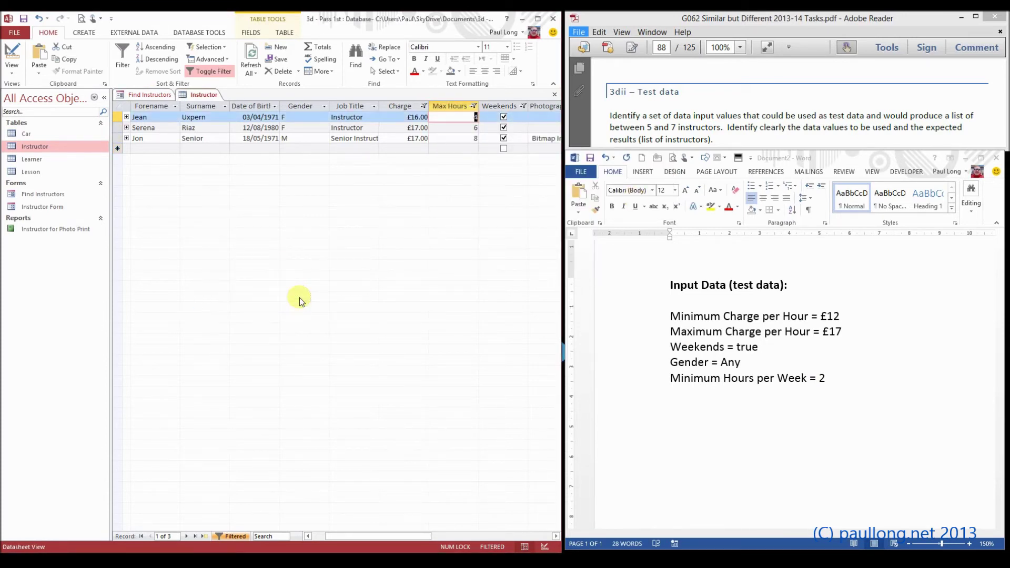
Extend the Instructor table's Max Hours filter to also include the values 2 and 3
click(475, 108)
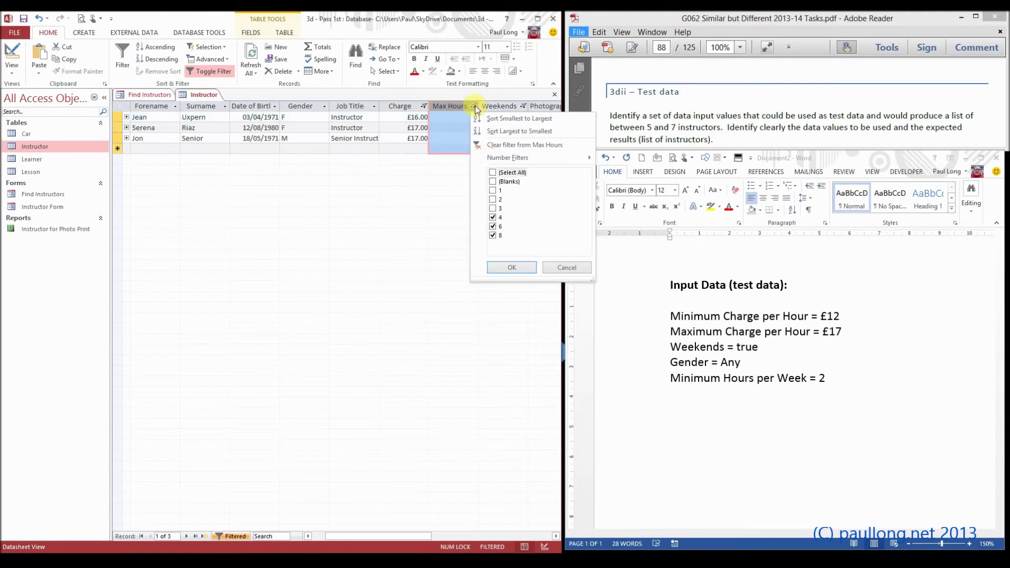
click(493, 200)
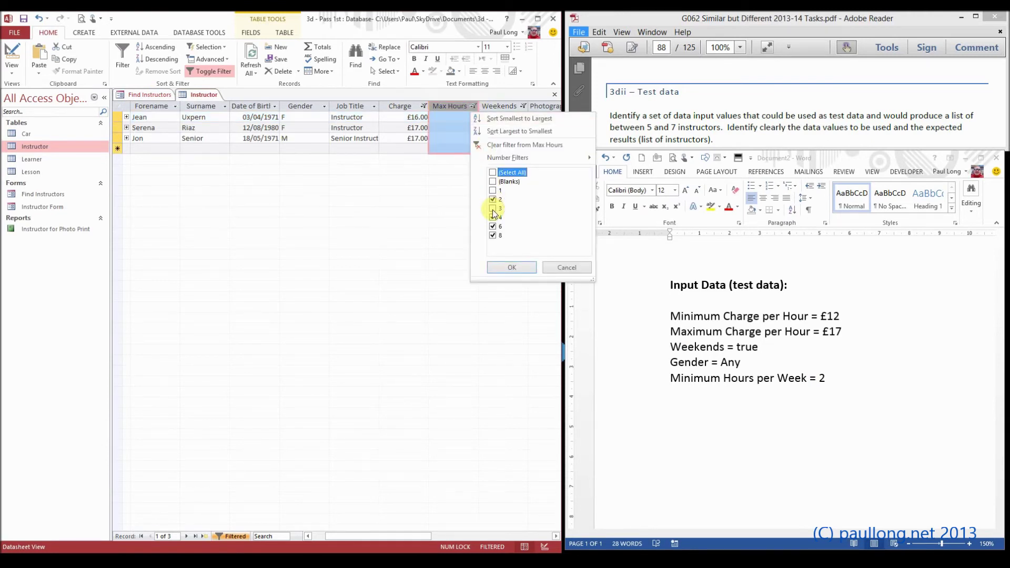
click(493, 209)
click(513, 267)
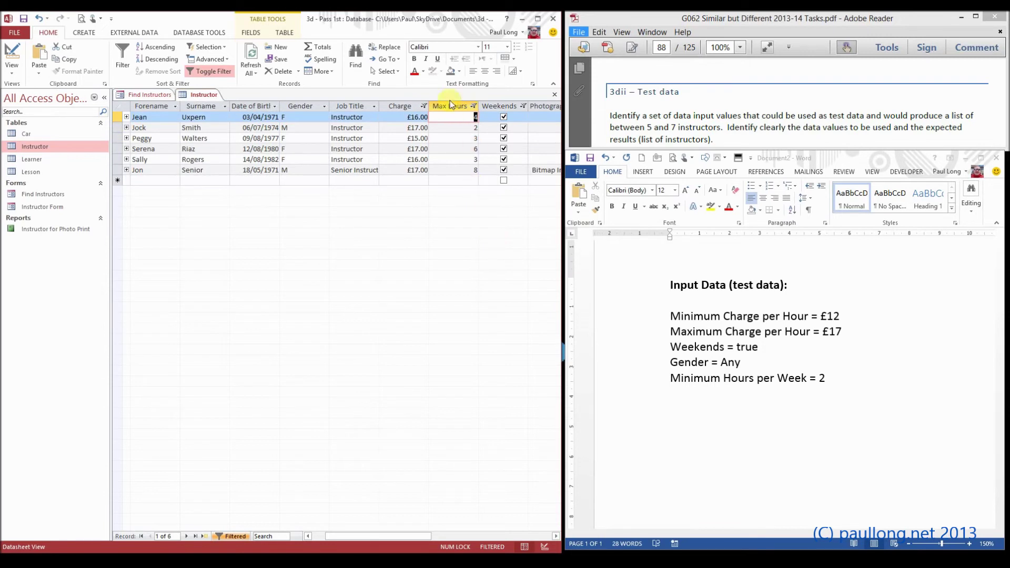
Go through the Charge values of the filtered Instructor records one by one to count the matching instructors
click(388, 118)
click(398, 128)
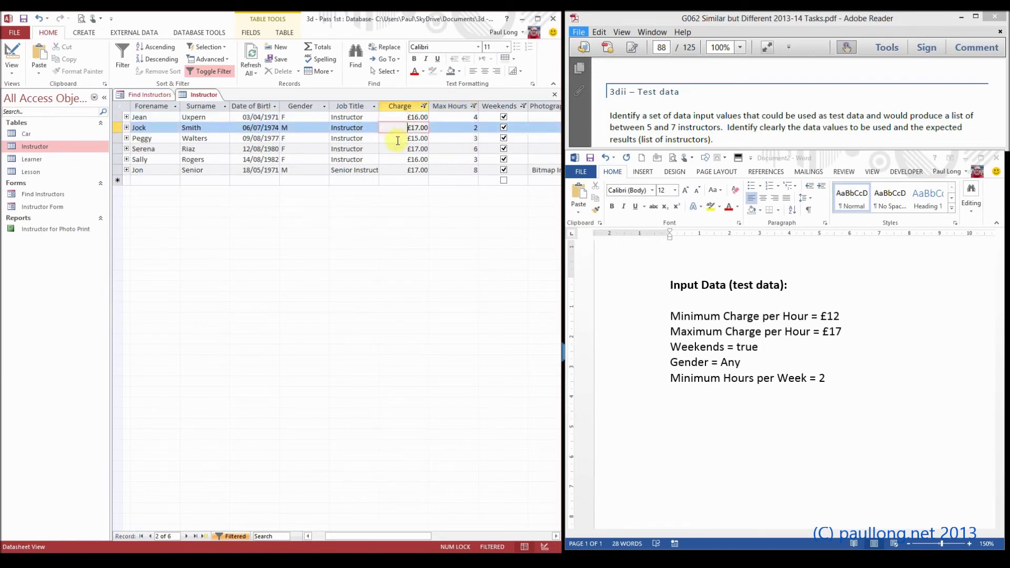
click(398, 139)
click(399, 149)
click(402, 159)
click(407, 170)
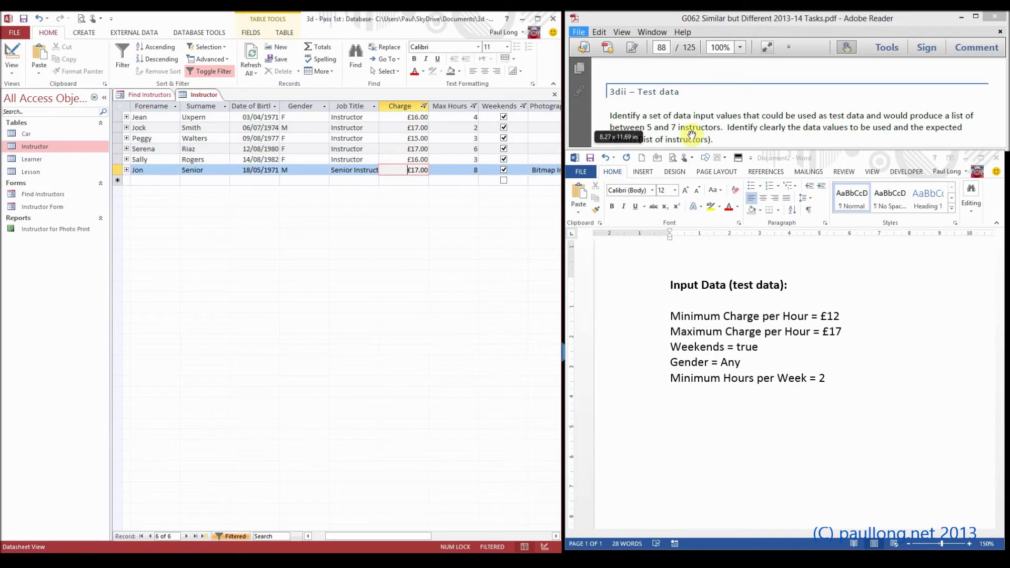
Paste the heading "Records that will match (expected results):" and the label "Instructor IDs:" below the test data in the Word document
click(837, 383)
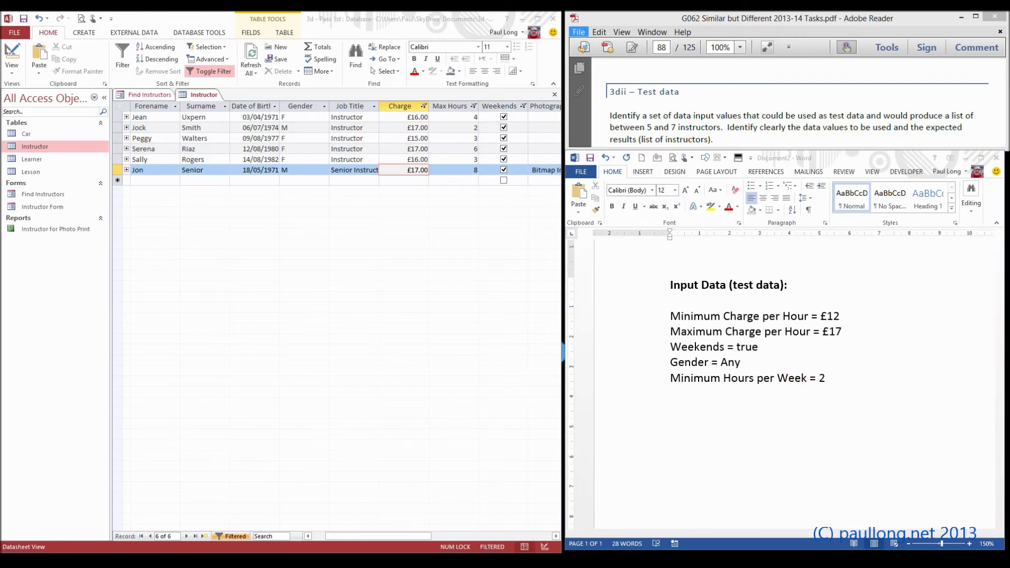
click(712, 408)
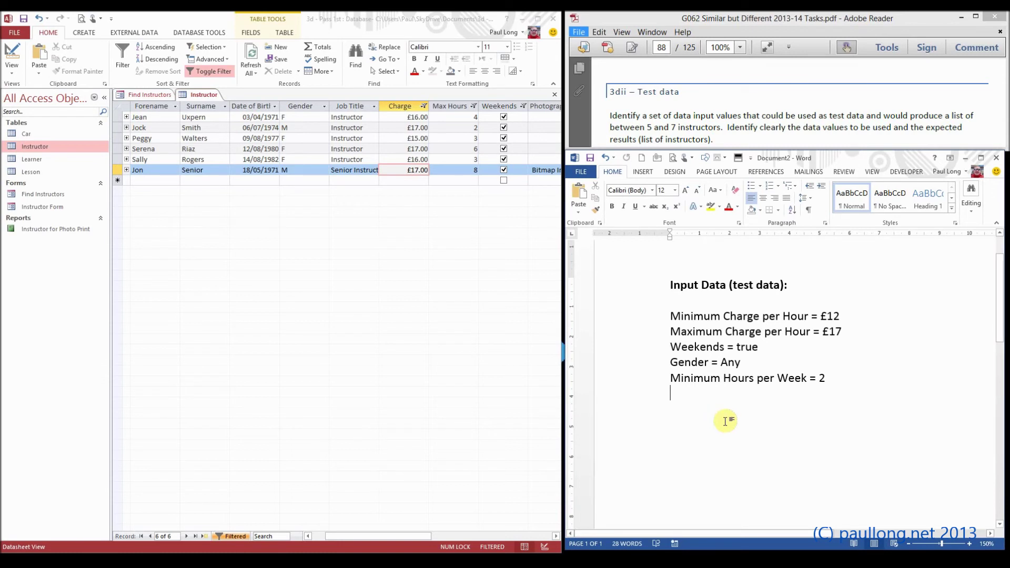
key(ctrl+v)
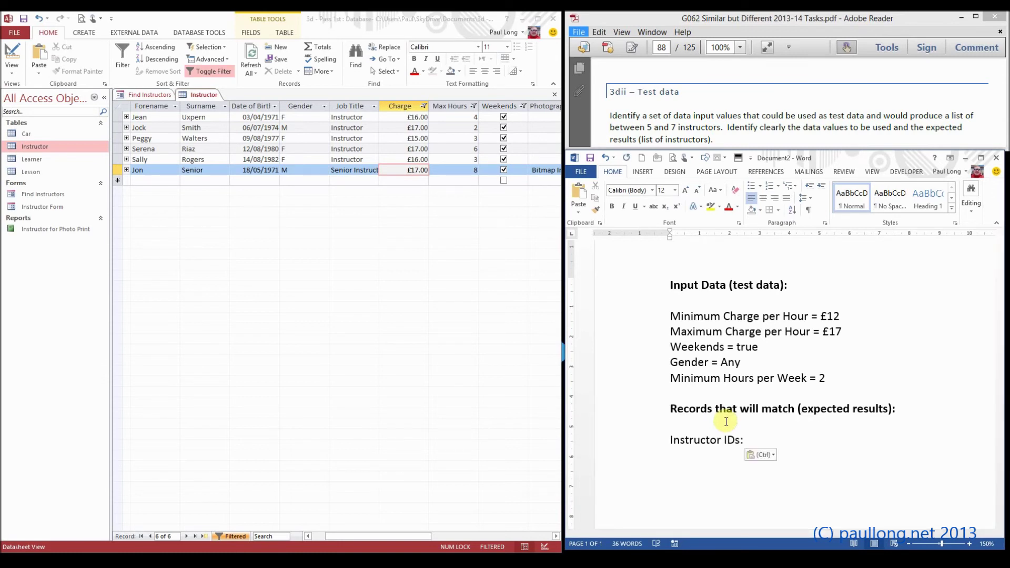
List the filtered records' InstructorID values 2, 5, 8, 11, 13 and 16 on separate lines under "Instructor IDs:" in Word
click(341, 536)
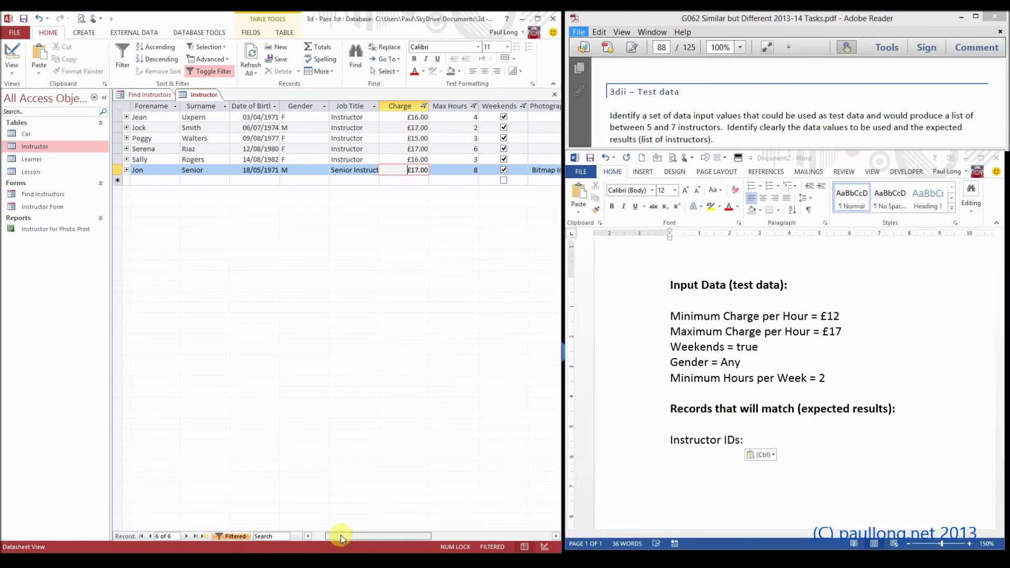
drag(341, 537, 327, 537)
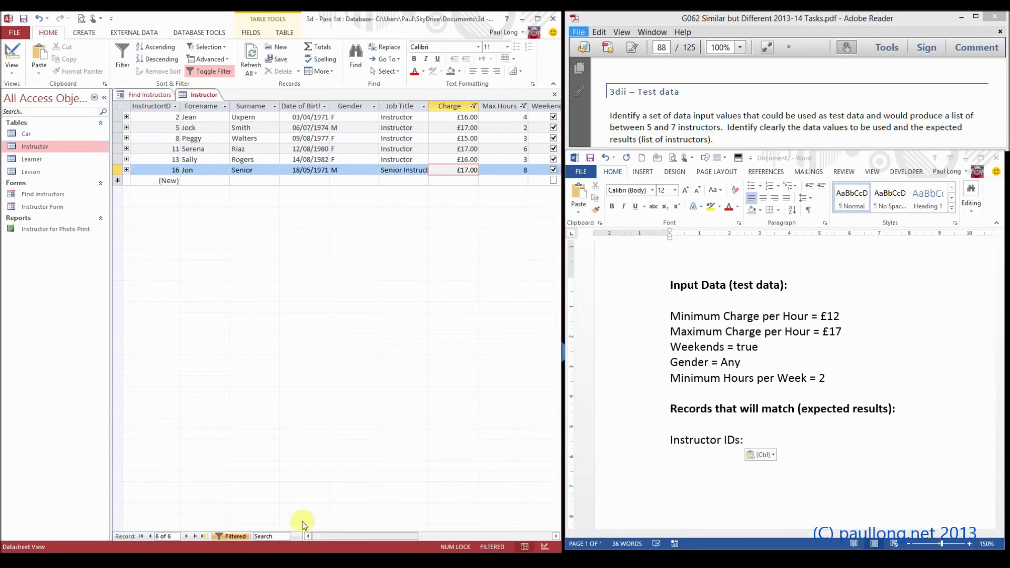
click(705, 450)
text(2)
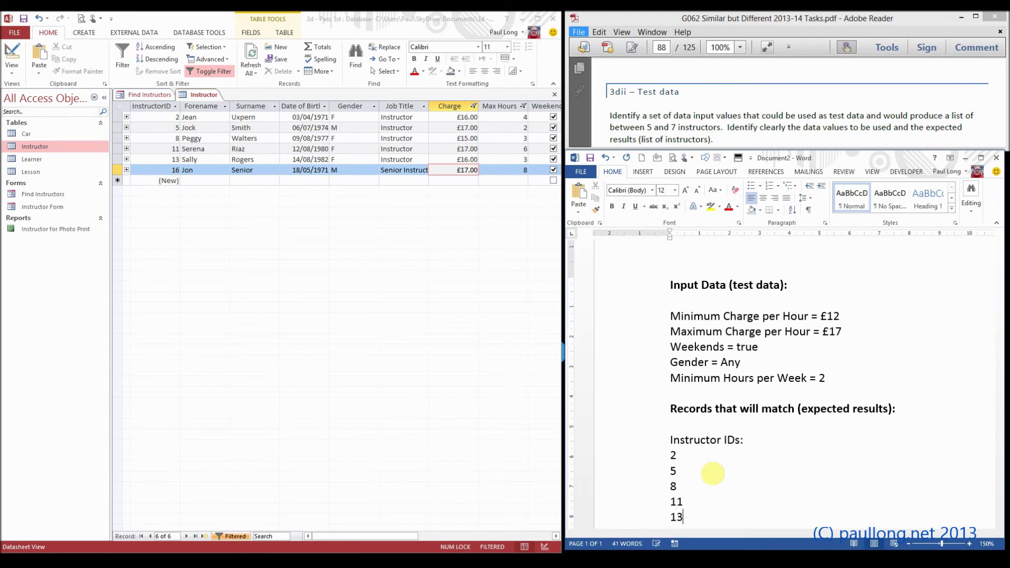
key(Return)
text(16)
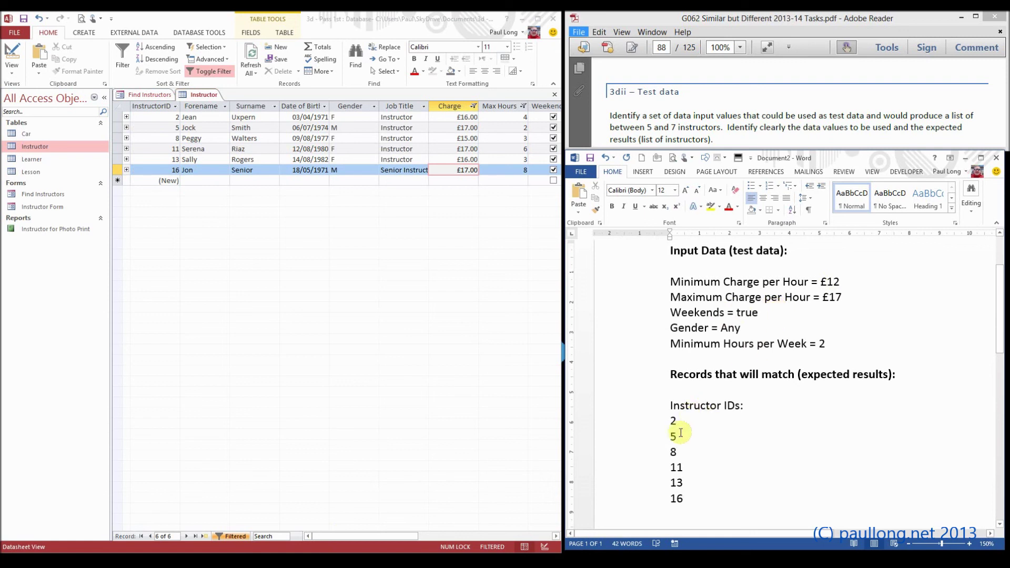
drag(666, 419, 685, 499)
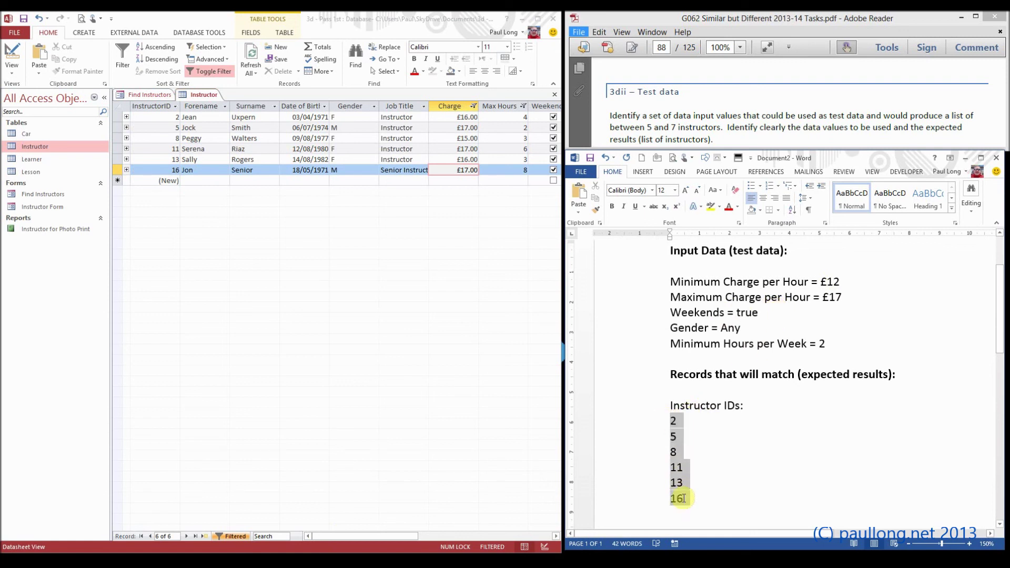
click(694, 499)
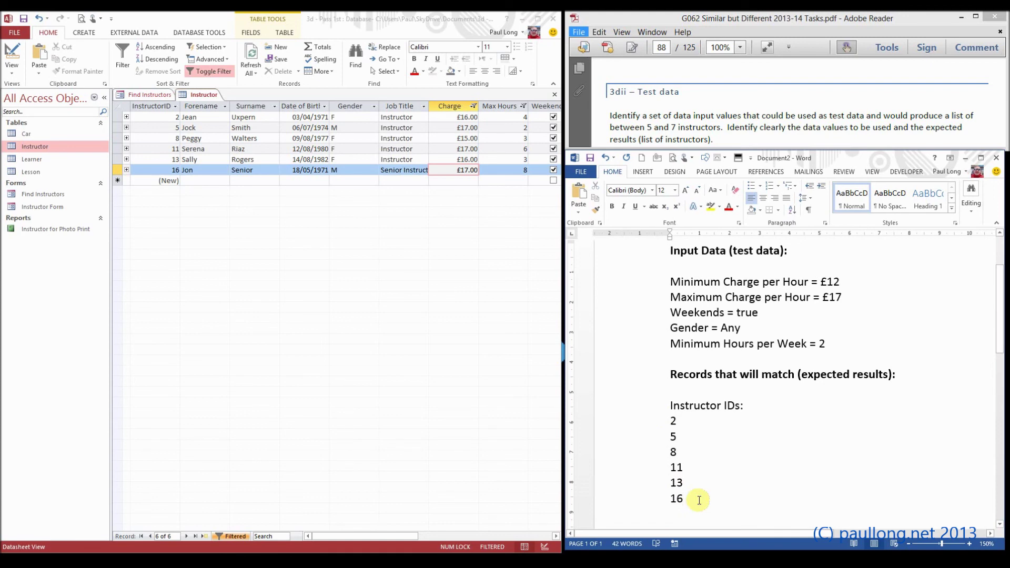